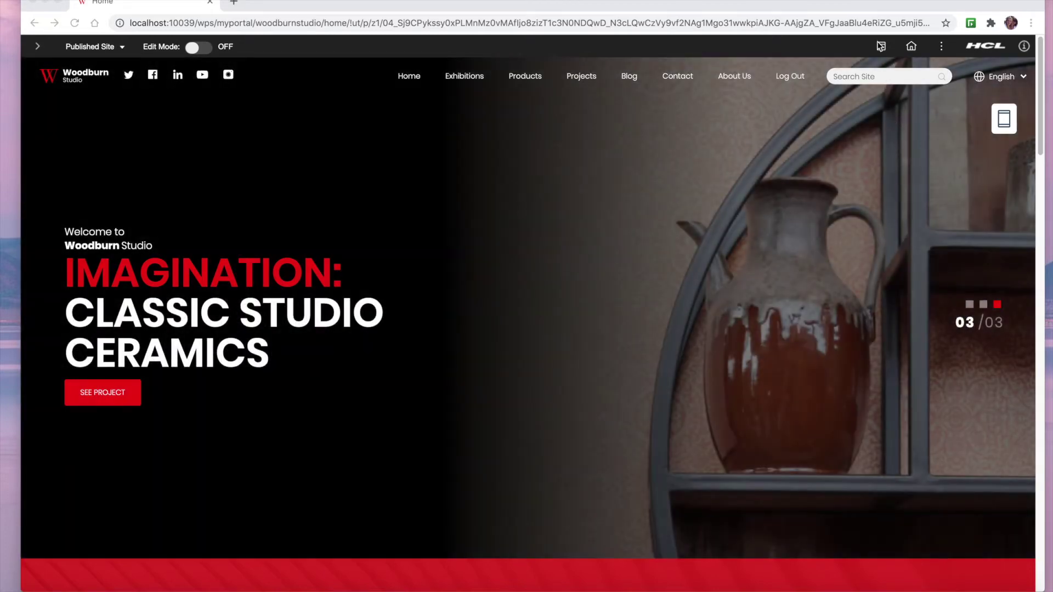
# Go to the Themes page in Practitioner Studio and open My Custom Theme for editing.
pyautogui.click(881, 47)
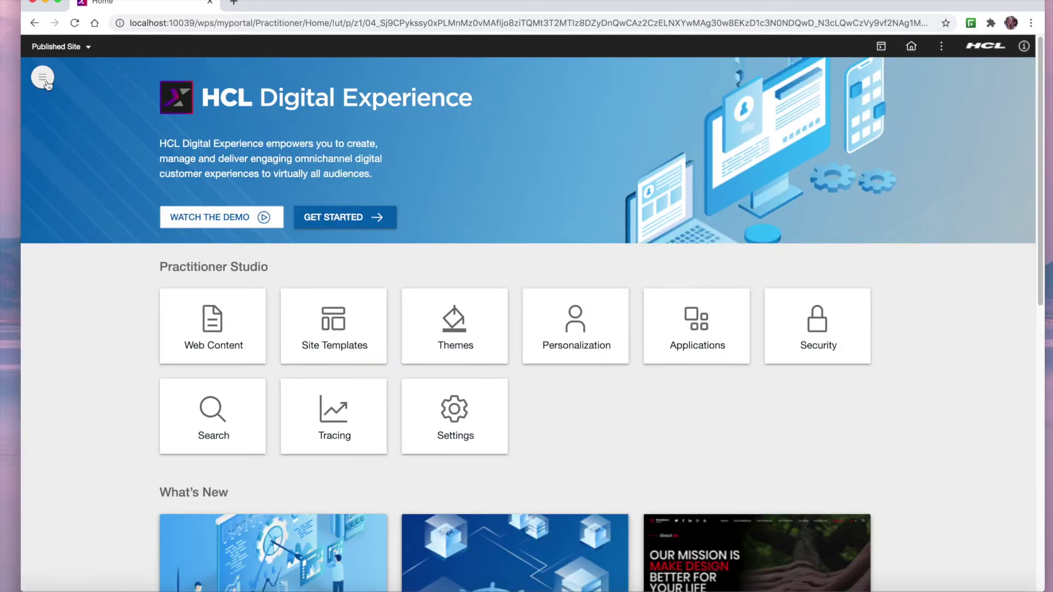
pyautogui.click(45, 79)
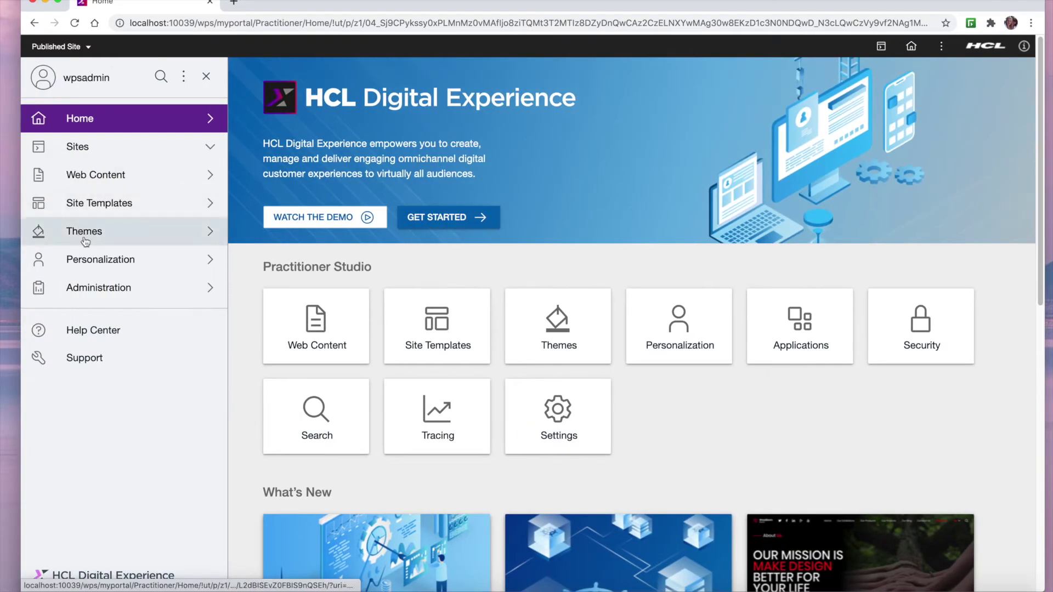
pyautogui.click(84, 240)
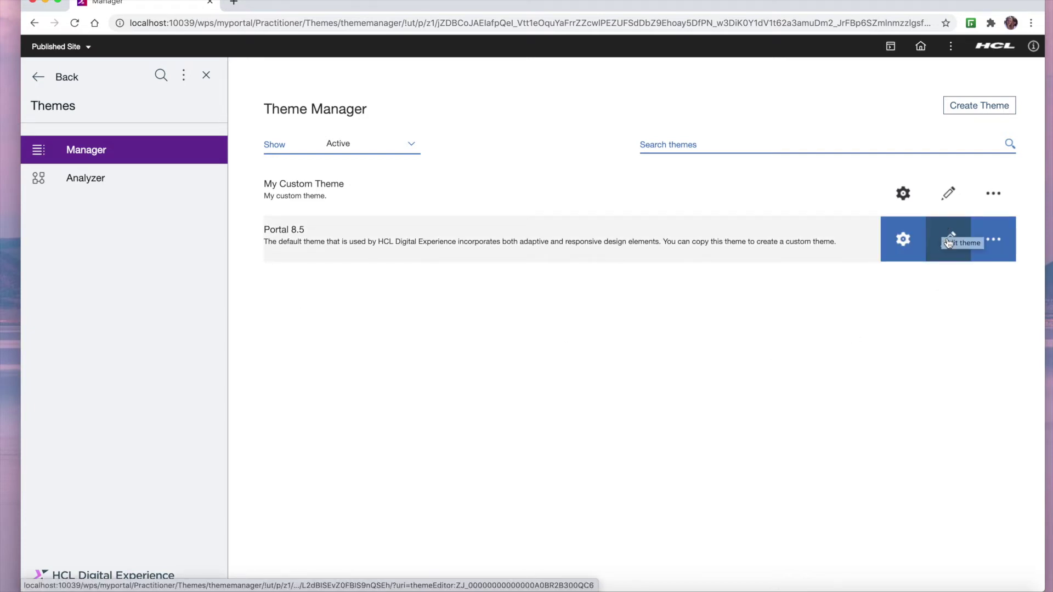
pyautogui.click(947, 198)
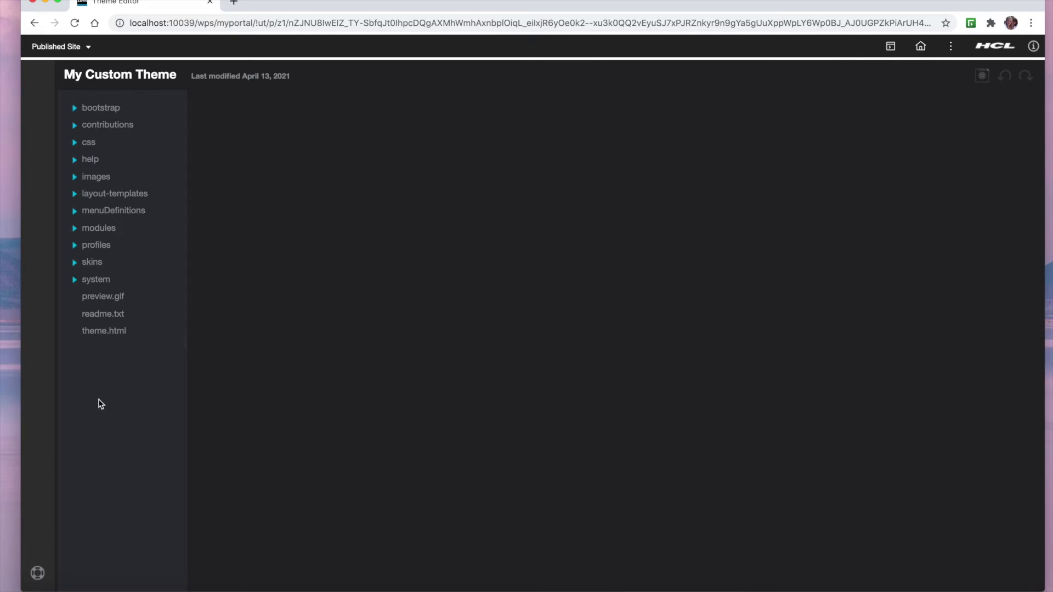
# Add a blank line after </head> in theme.html, undo and redo it, then close unsaved and go back.
pyautogui.click(96, 333)
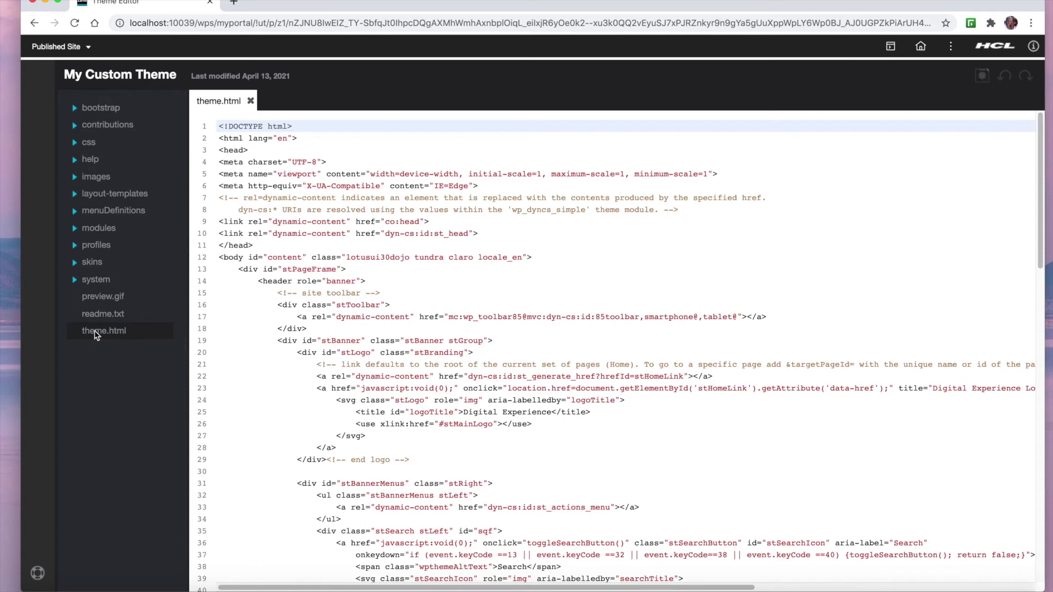
pyautogui.click(266, 241)
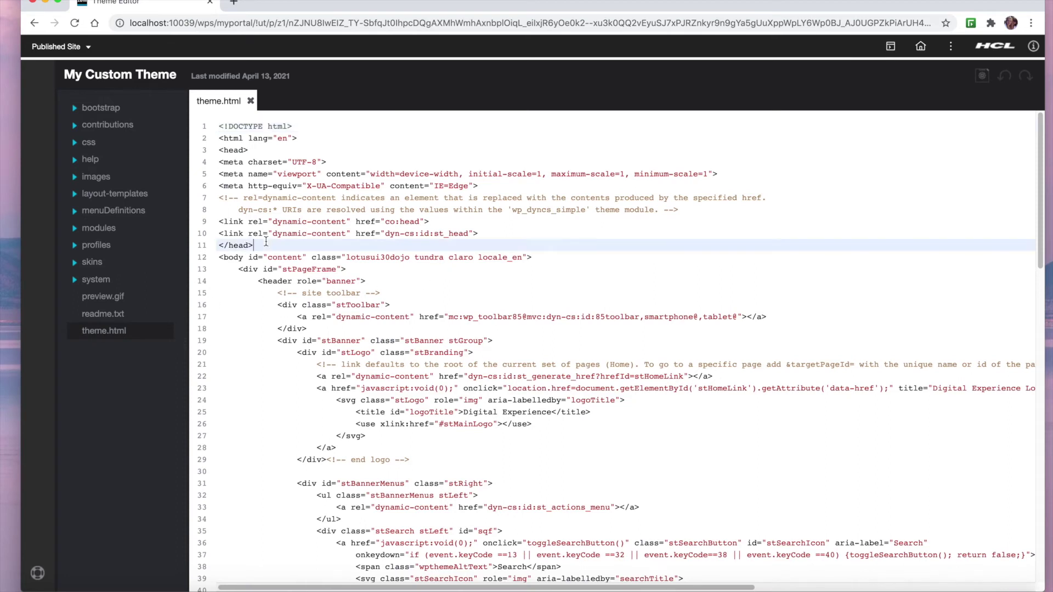
pyautogui.press('Return')
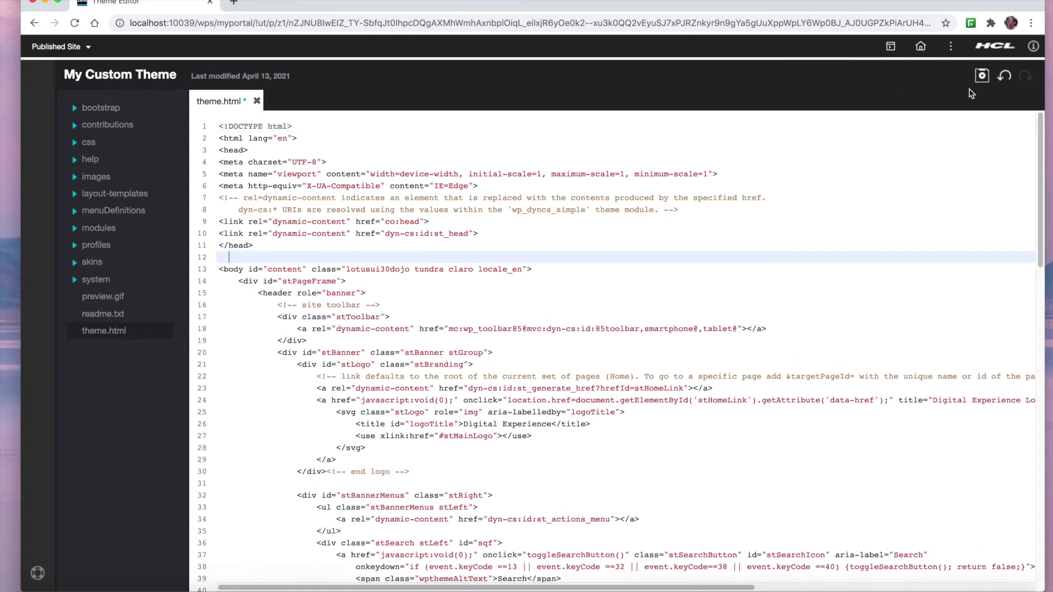
pyautogui.click(1004, 76)
pyautogui.click(1025, 77)
pyautogui.click(257, 101)
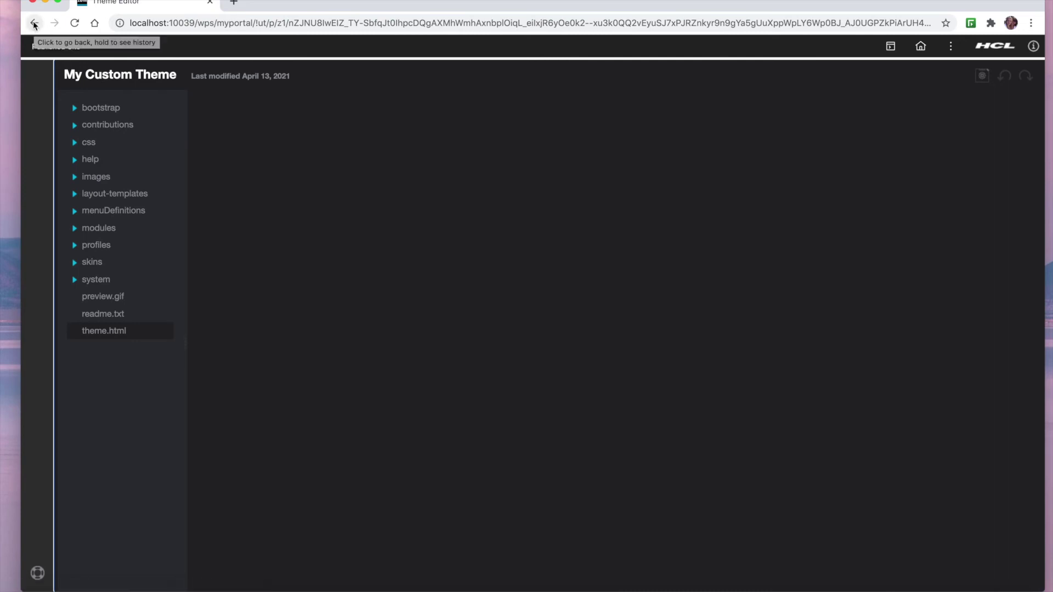
pyautogui.click(34, 24)
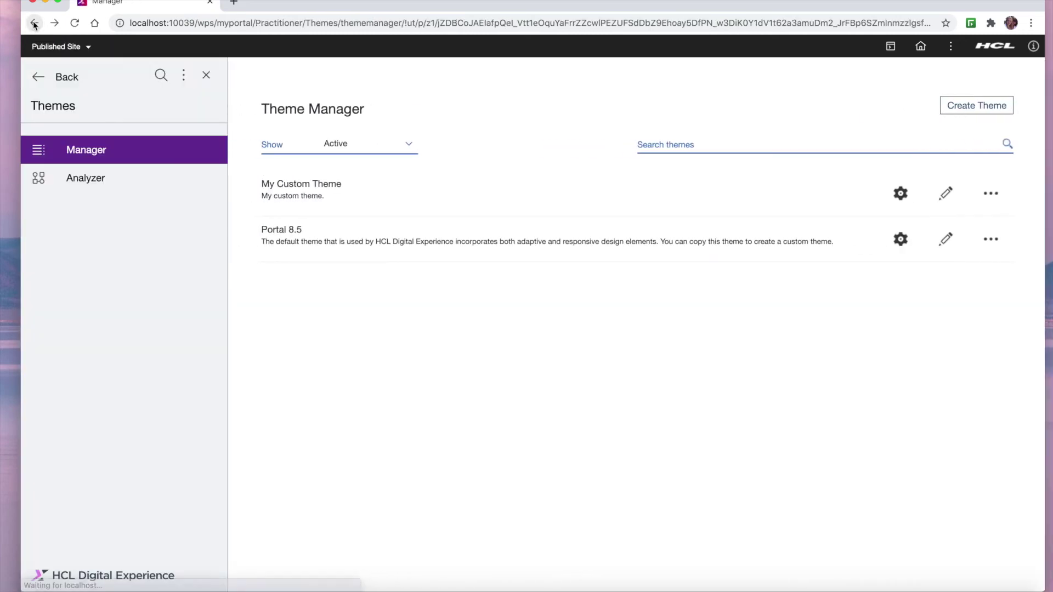
# Open the Portal 8.5 theme in the editor from the Theme Manager list.
pyautogui.click(947, 240)
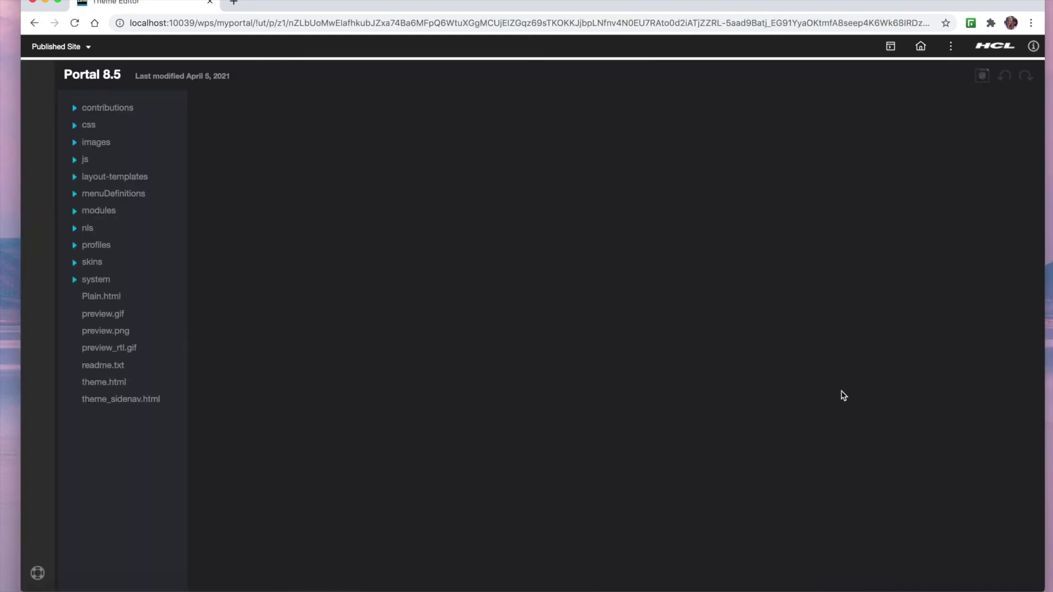